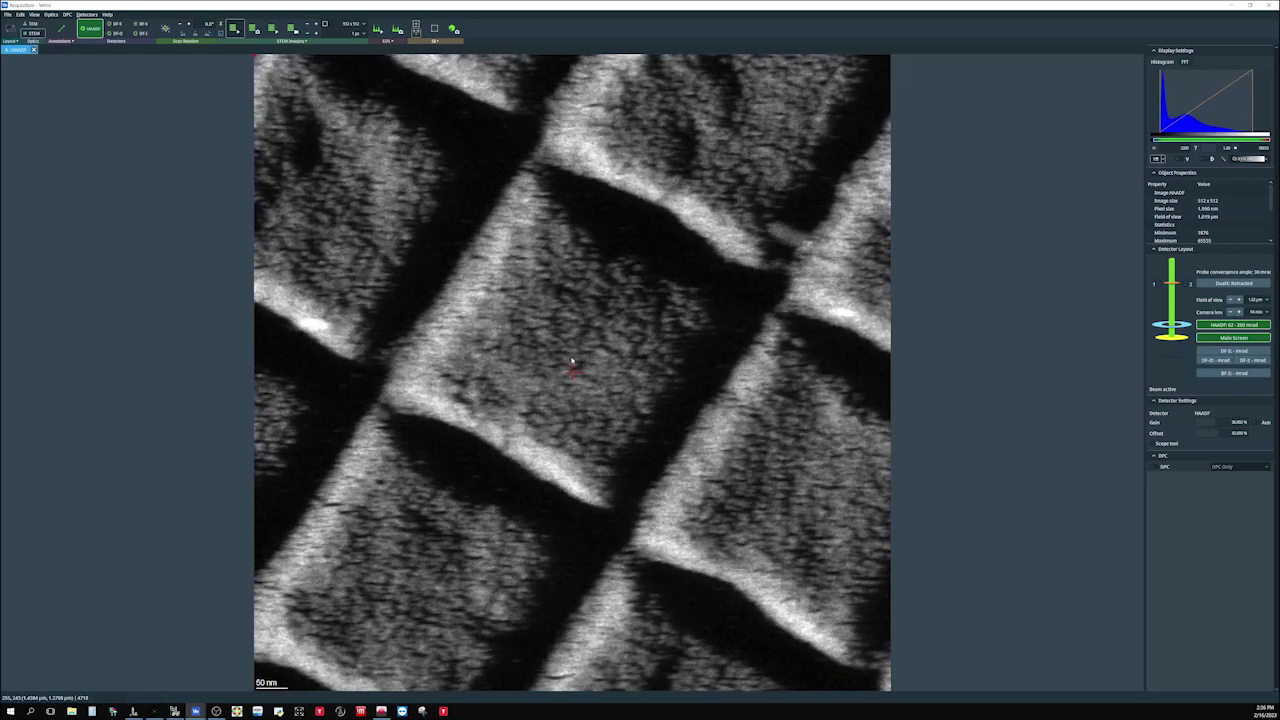
Magnify the live HAADF image onto a single grating square, with a field of view of about 509 nm
scroll(572, 362, up, 1)
scroll(572, 362, up, 1)
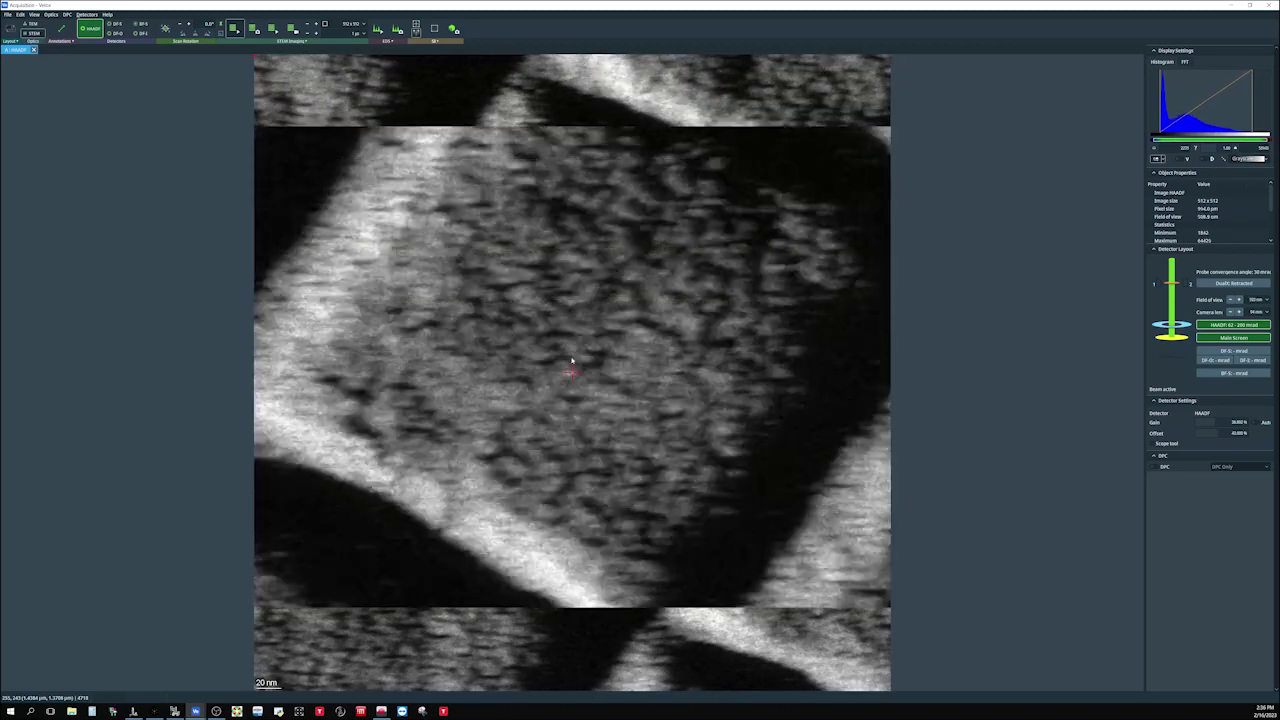
scroll(572, 362, up, 1)
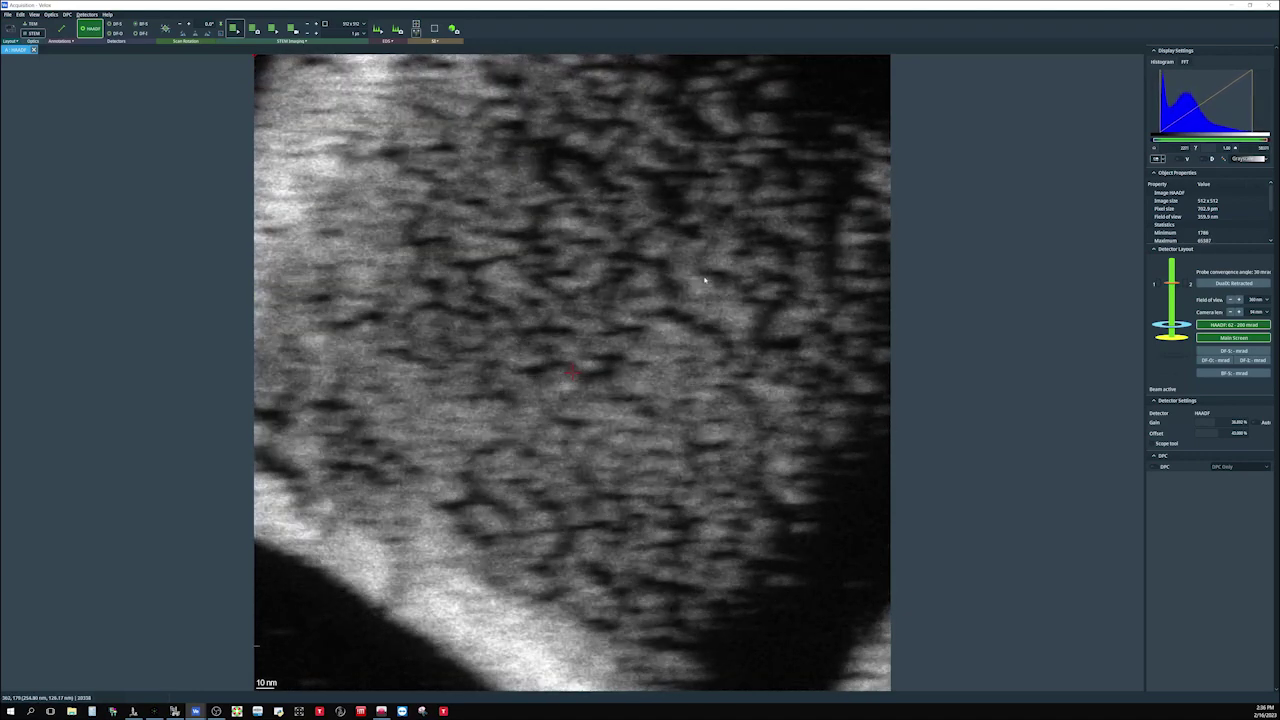
scroll(657, 321, down, 2)
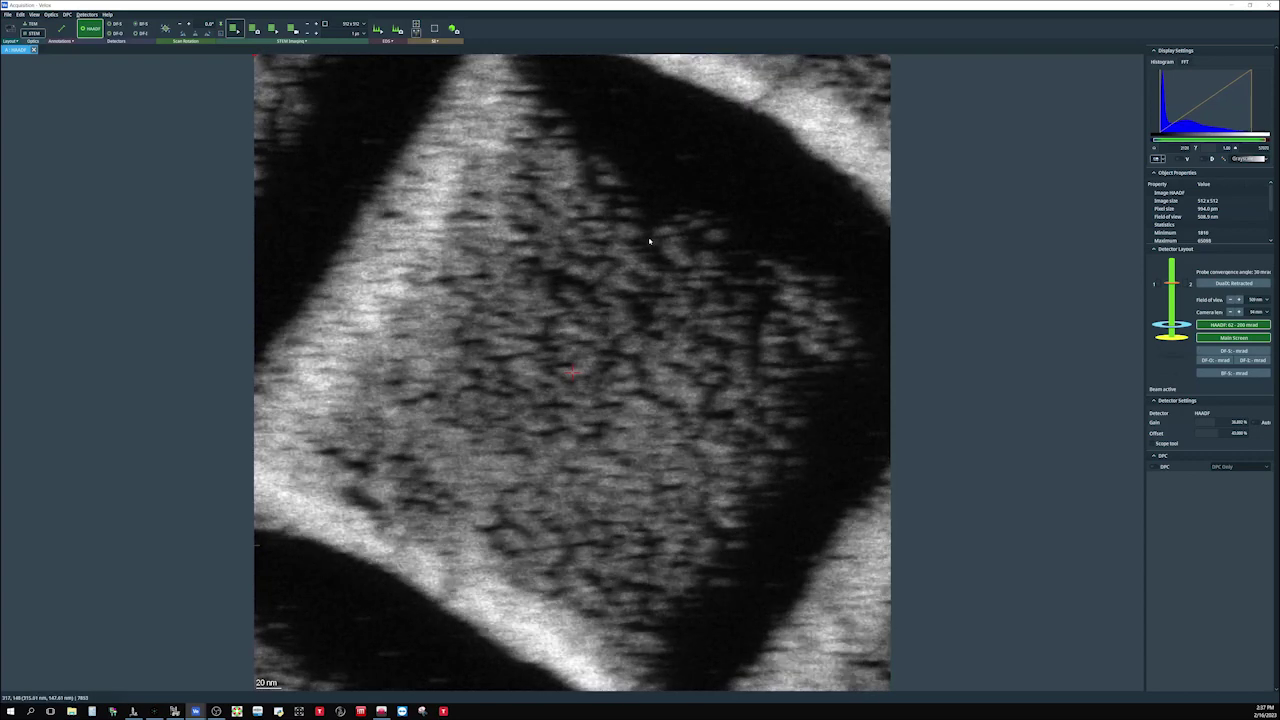
scroll(649, 241, up, 1)
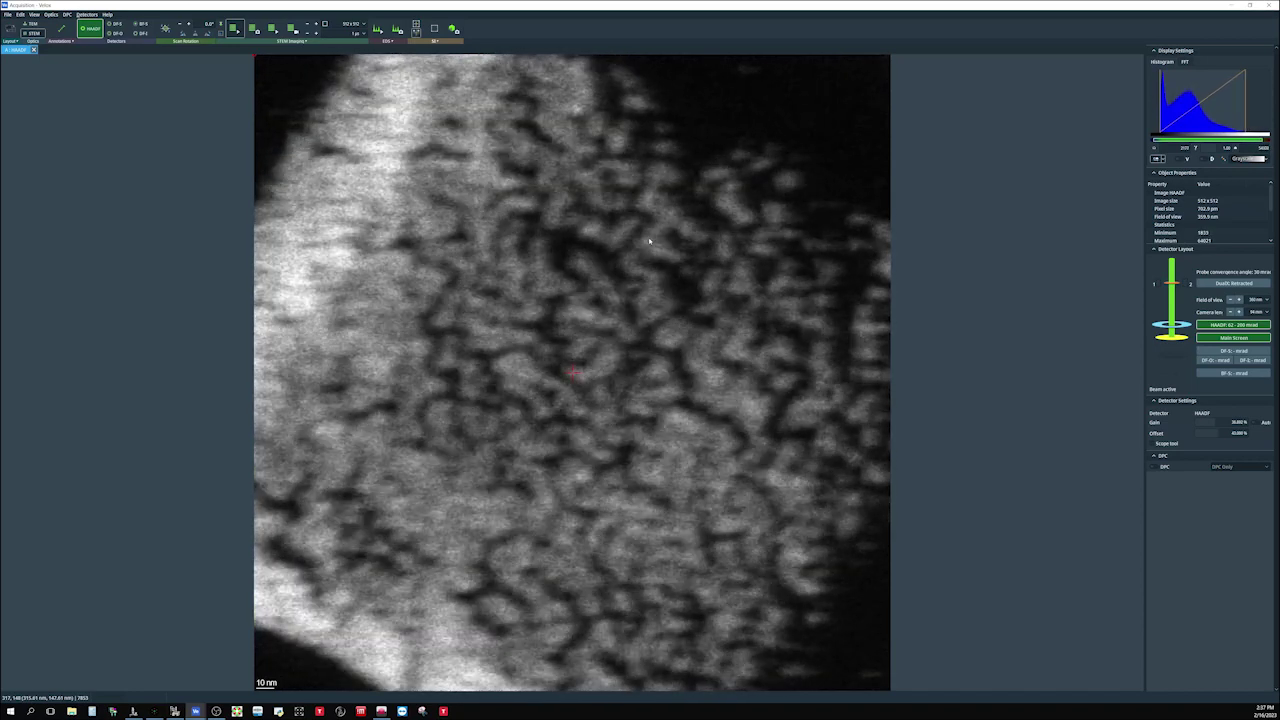
scroll(649, 241, down, 1)
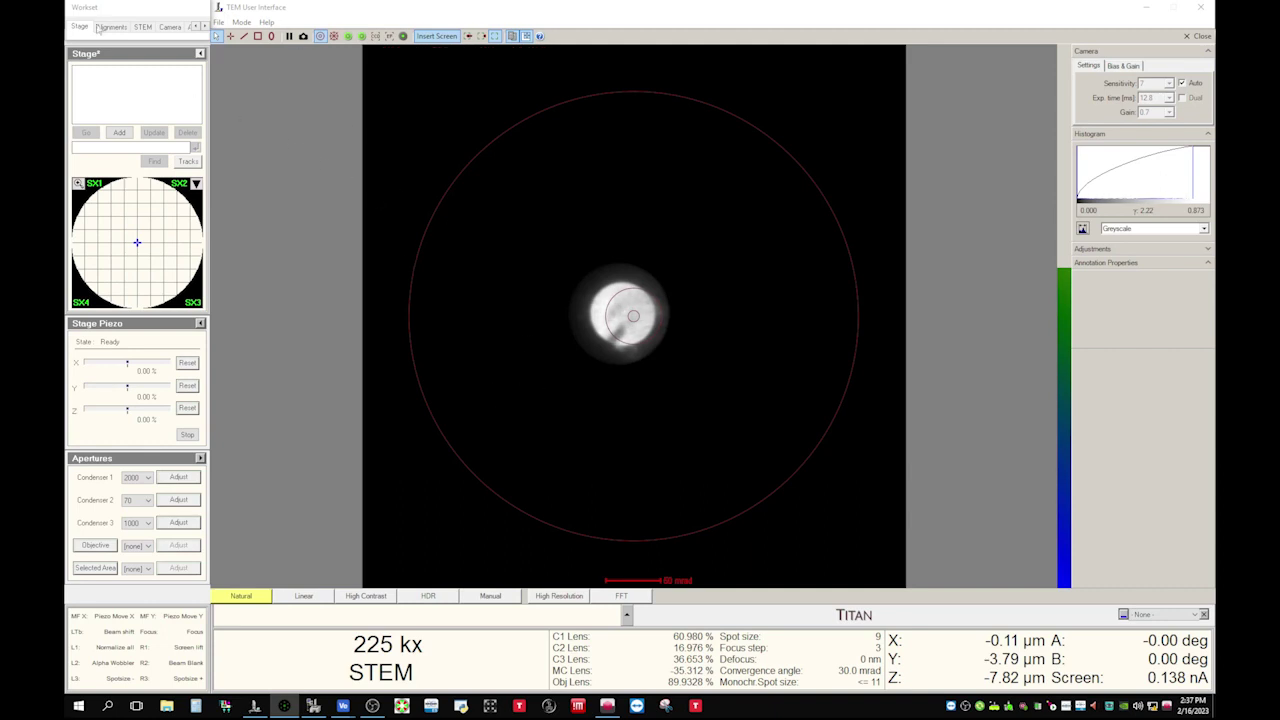
Switch to the TEM User Interface, tune the monochromator shift and focus, and deactivate both adjustments
click(197, 27)
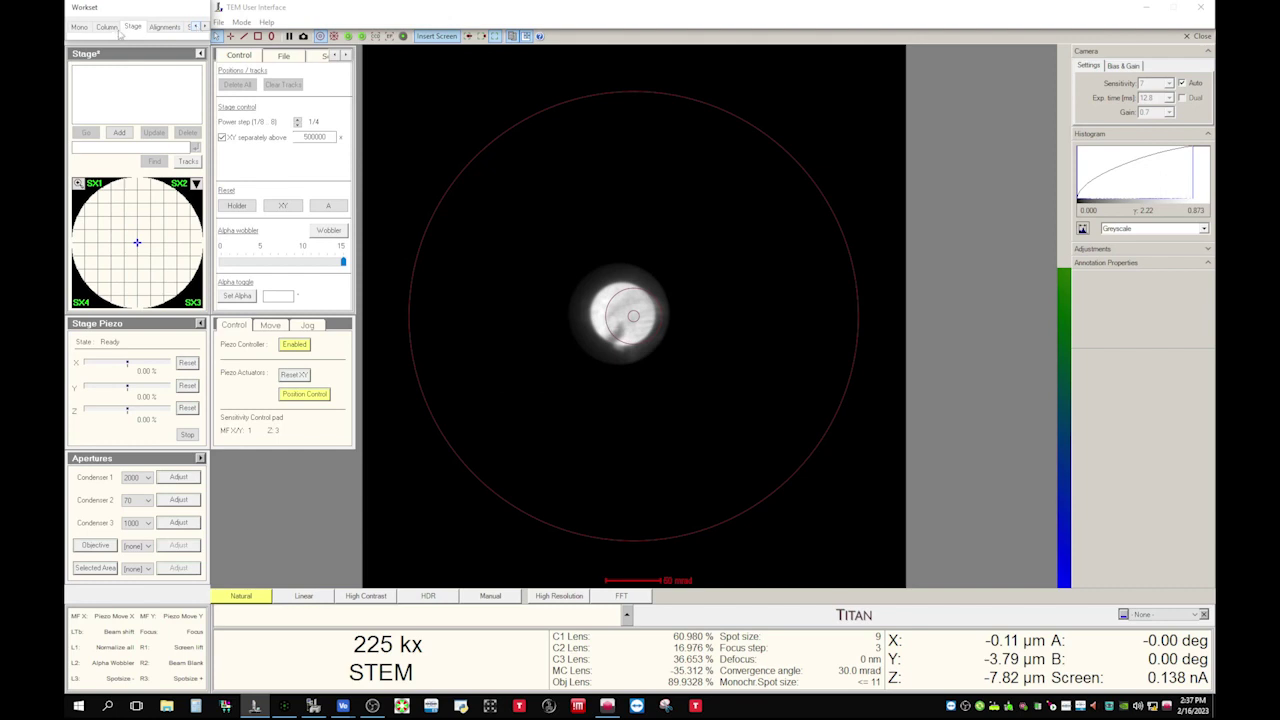
click(78, 28)
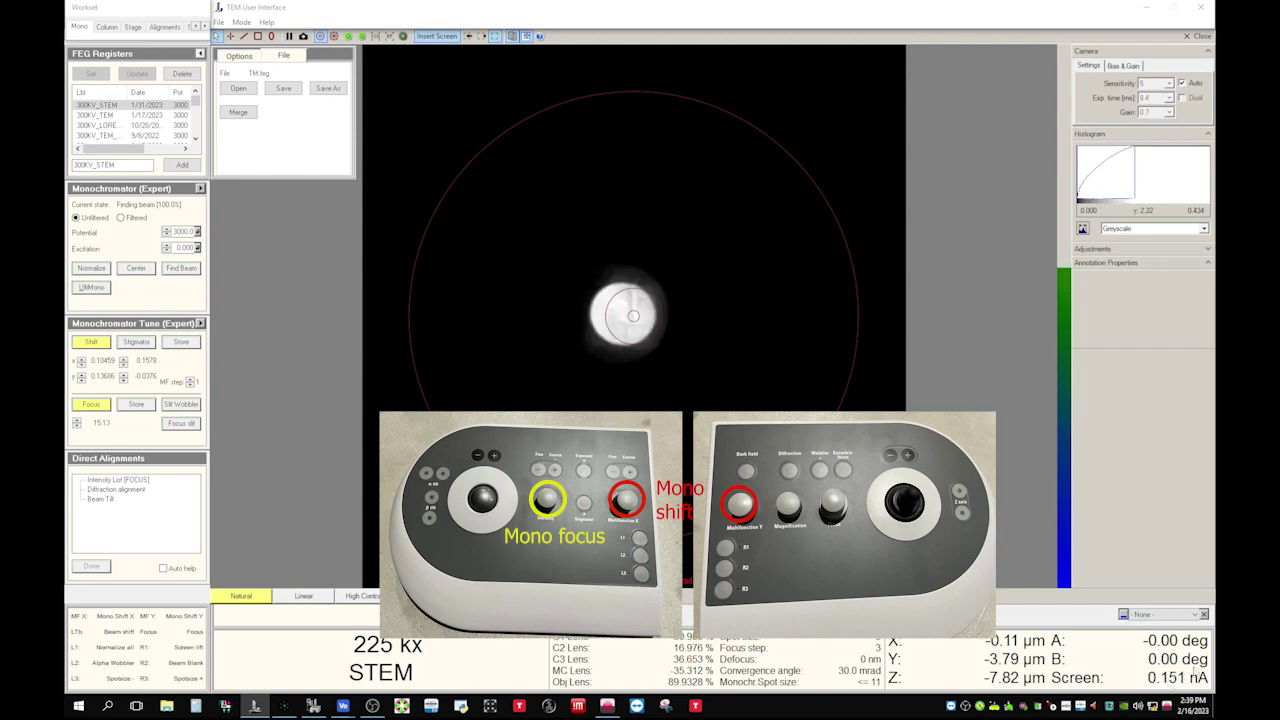
click(91, 343)
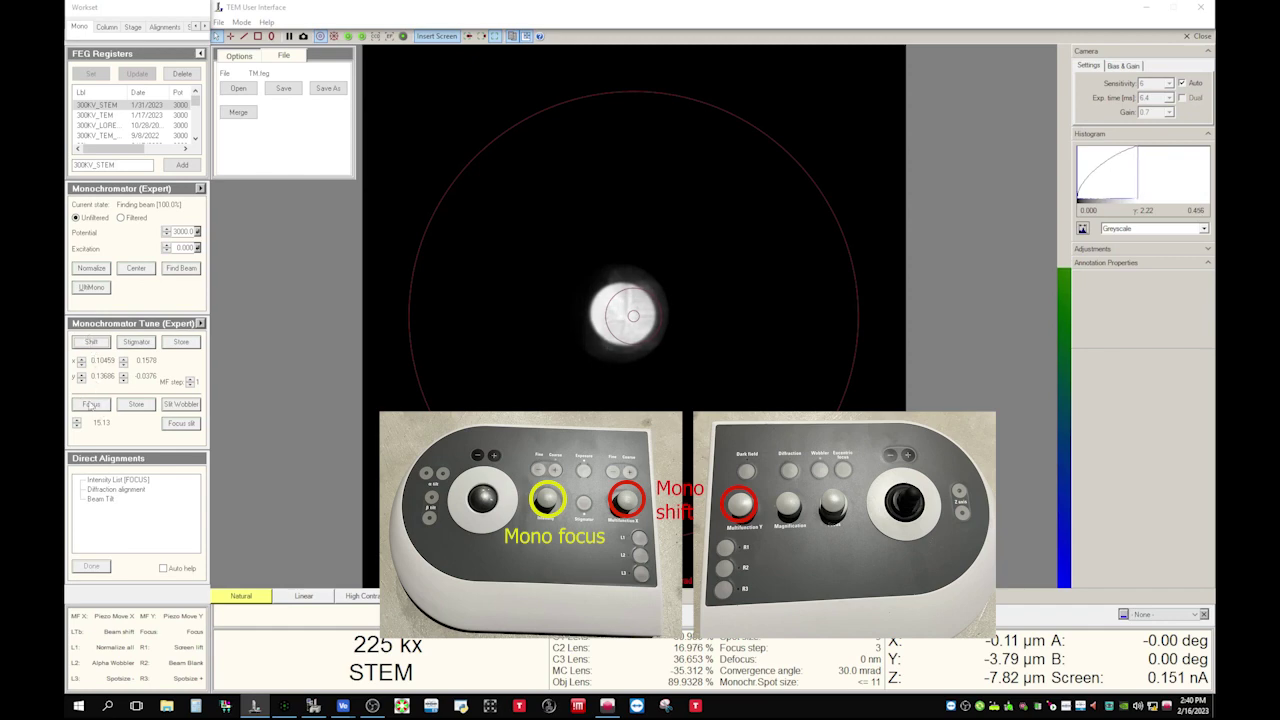
click(504, 218)
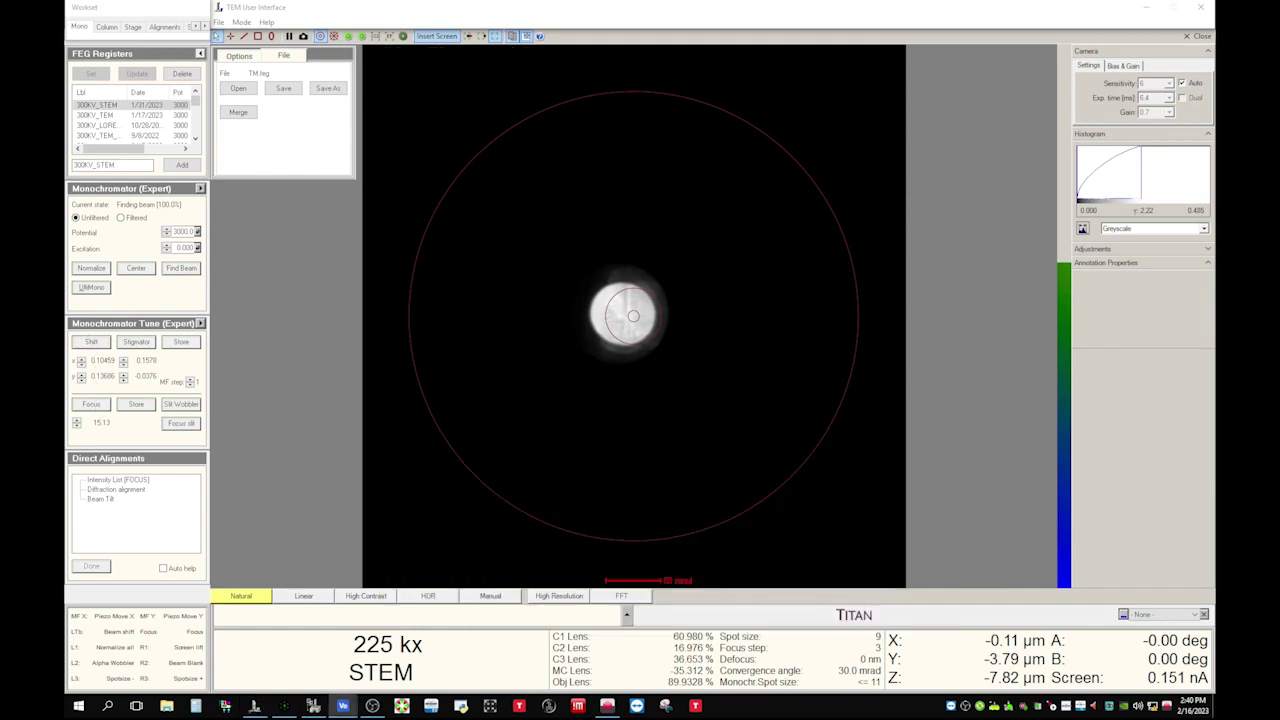
Reset the beam in the column's beam settings
click(153, 17)
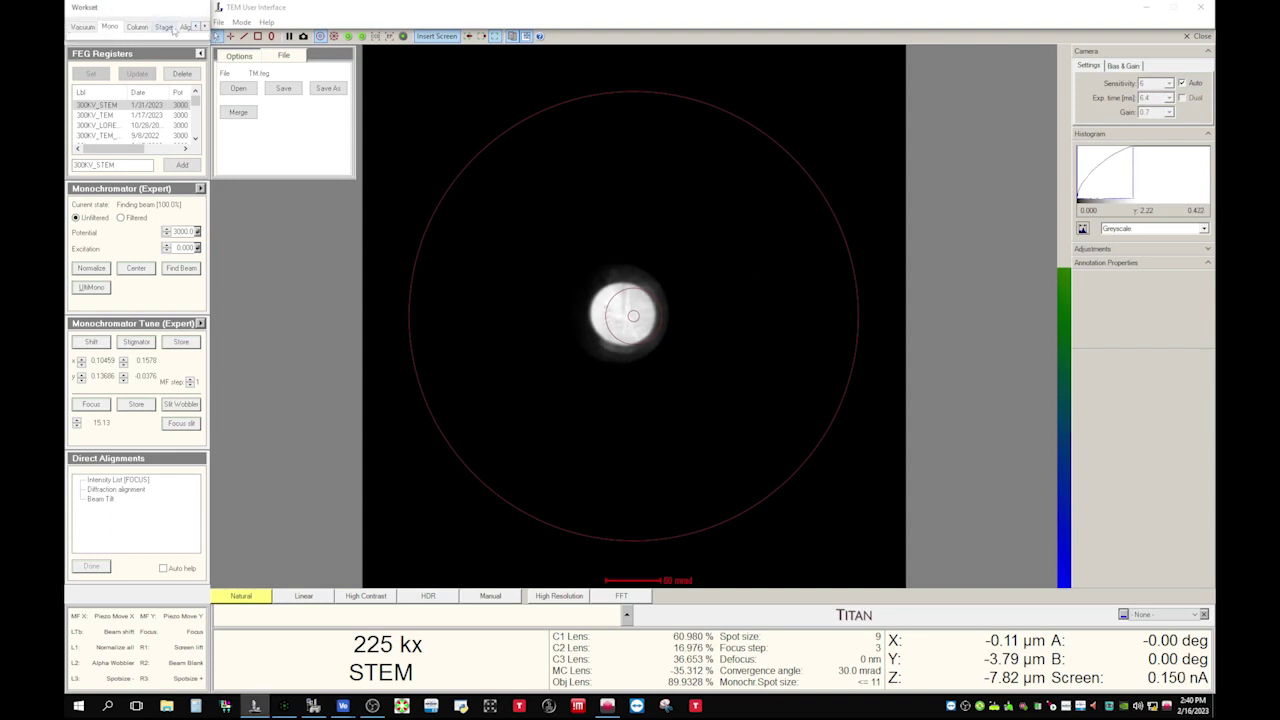
click(205, 27)
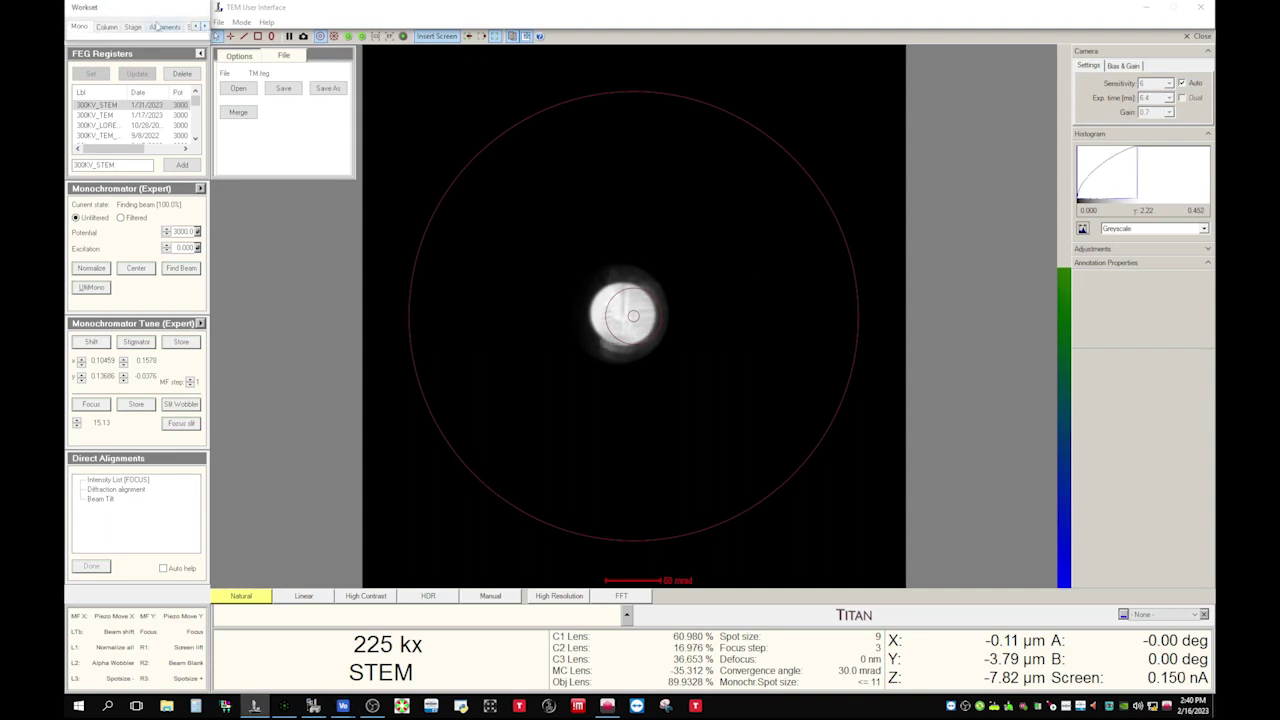
click(102, 27)
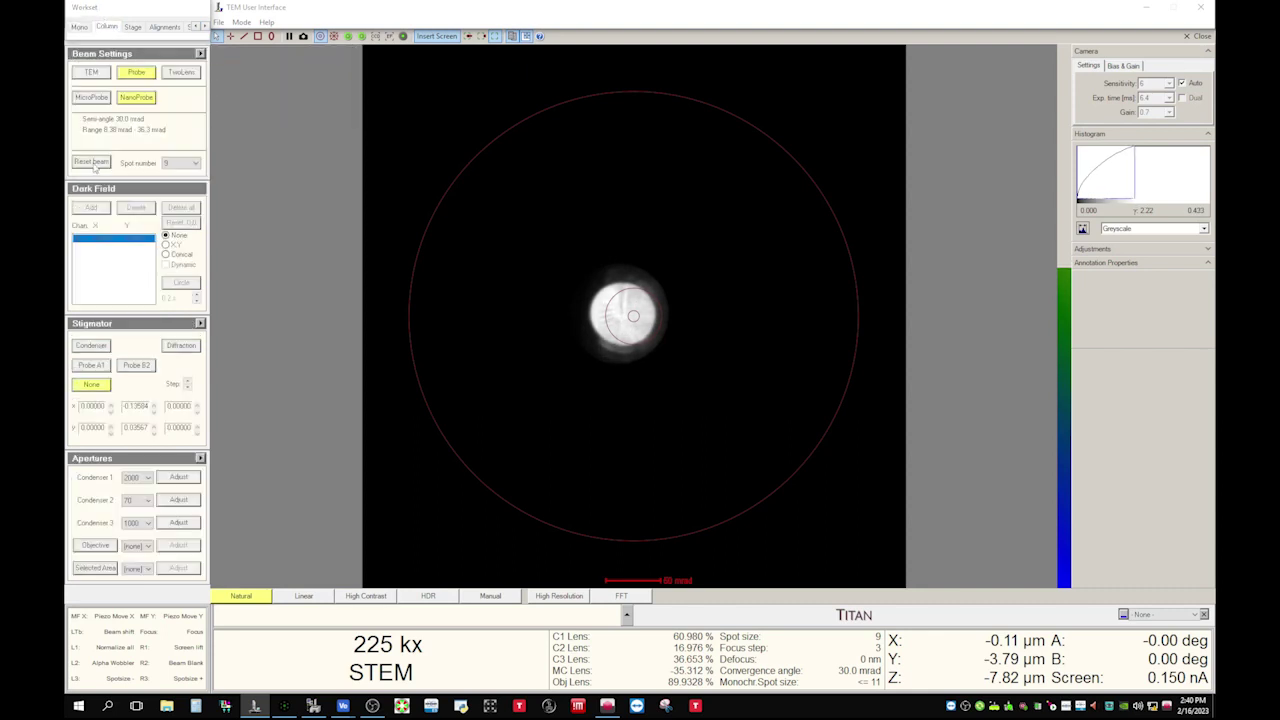
click(91, 162)
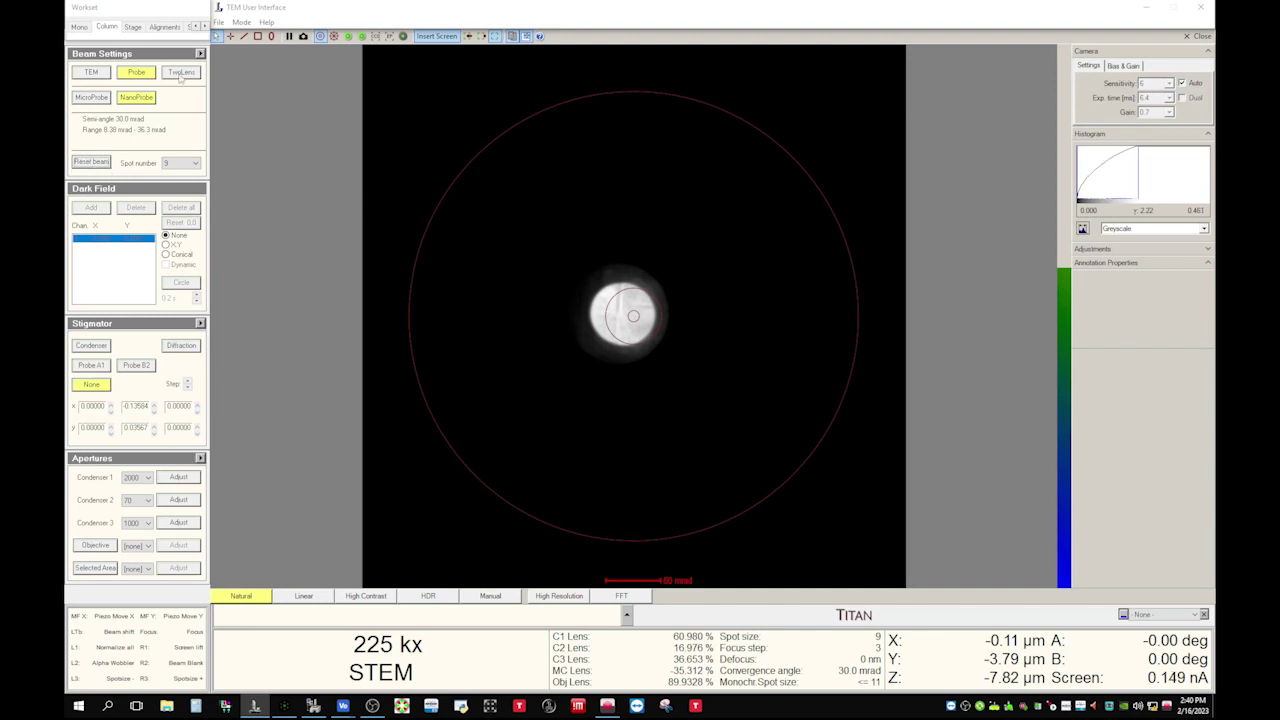
Reset the C1 / A1 / A2 / B2 adjustments in the STEM AutoTuning settings
click(205, 27)
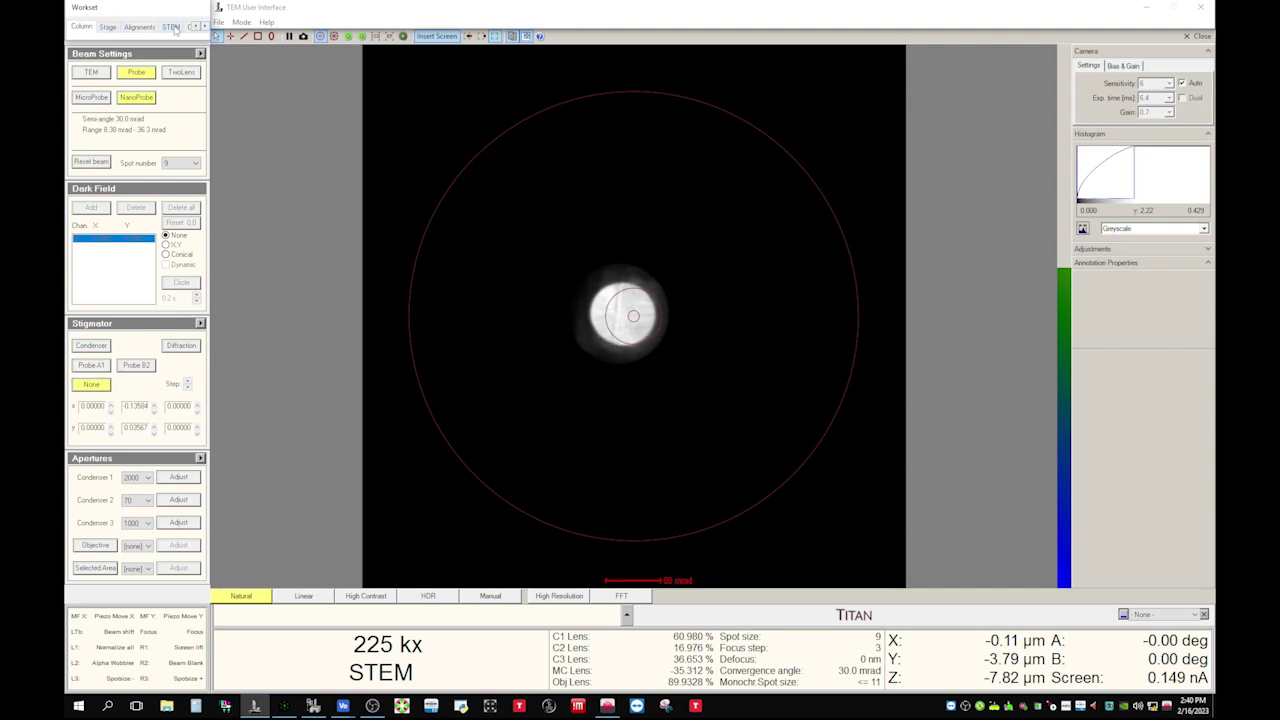
click(174, 29)
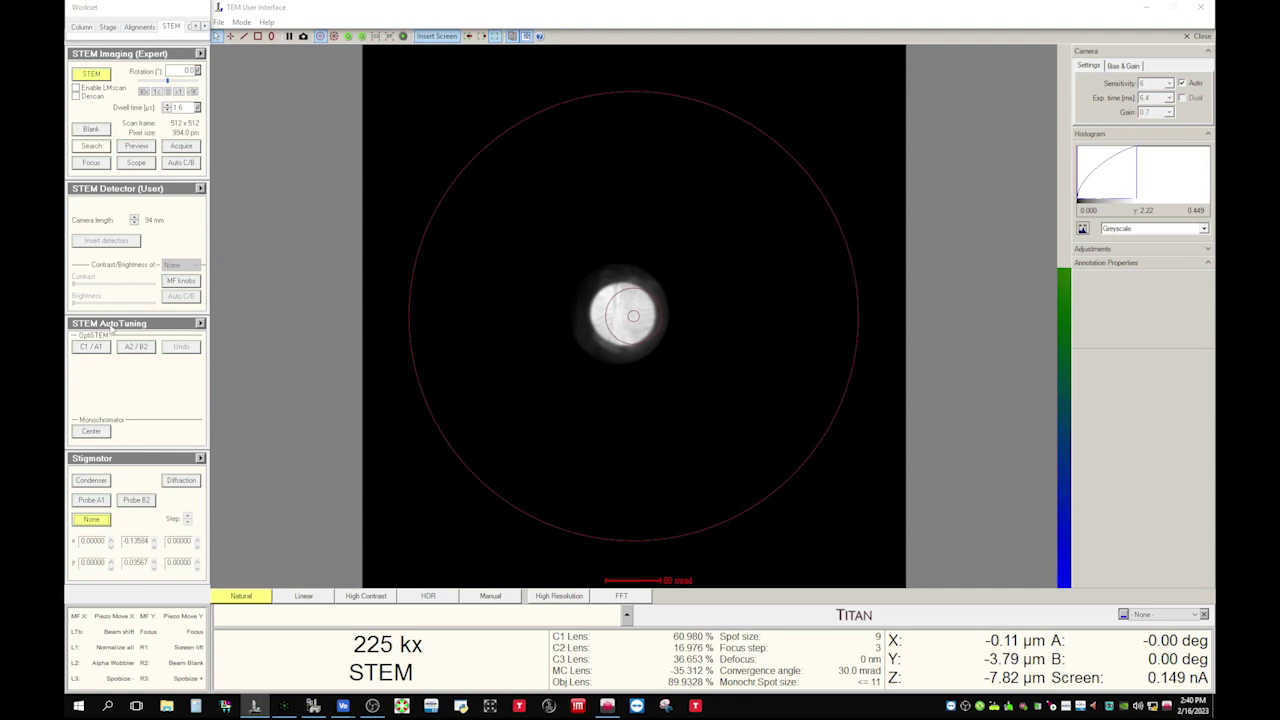
click(200, 324)
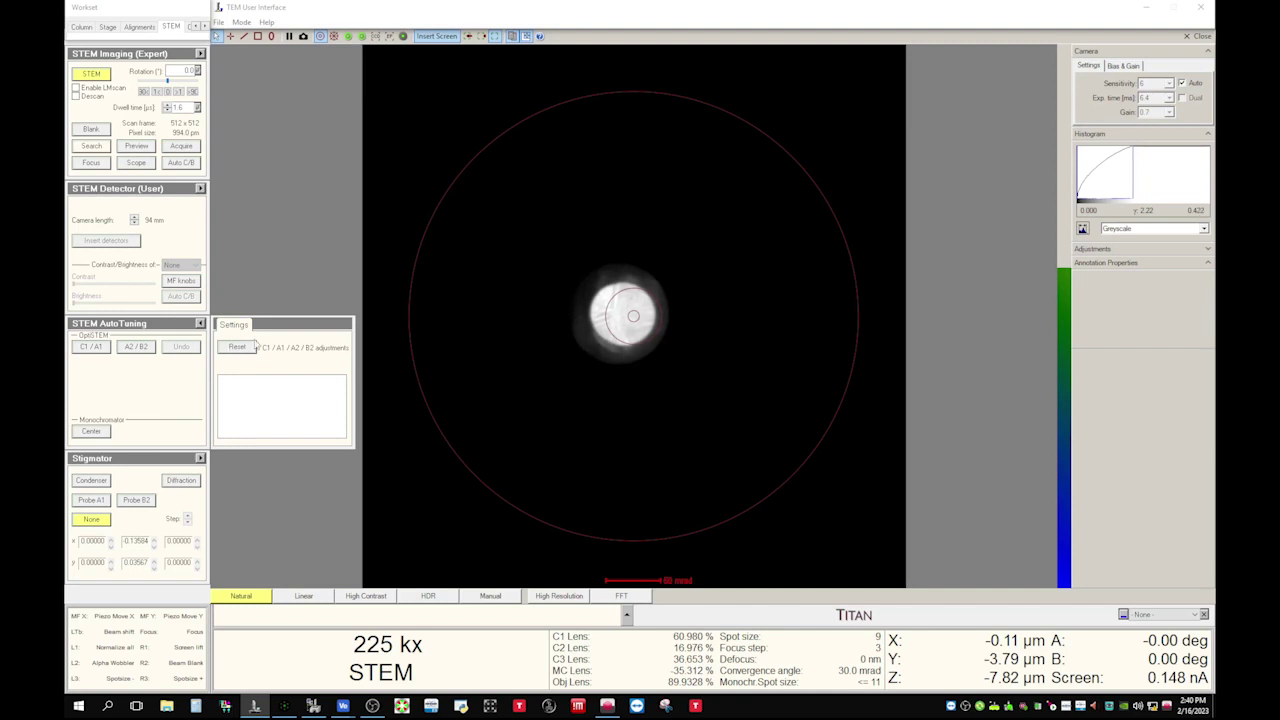
click(235, 348)
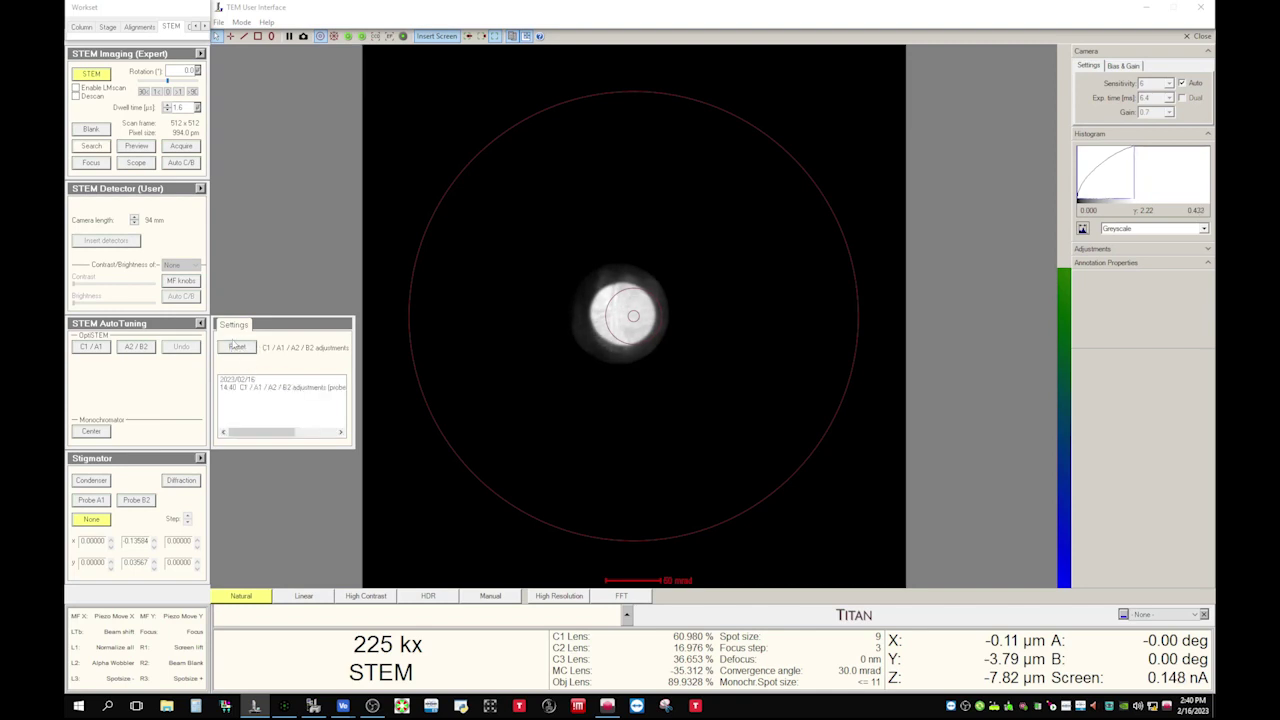
Check the Condenser, Probe A1 and Probe B2 stigmator values, and return the stigmator selection to None
click(88, 480)
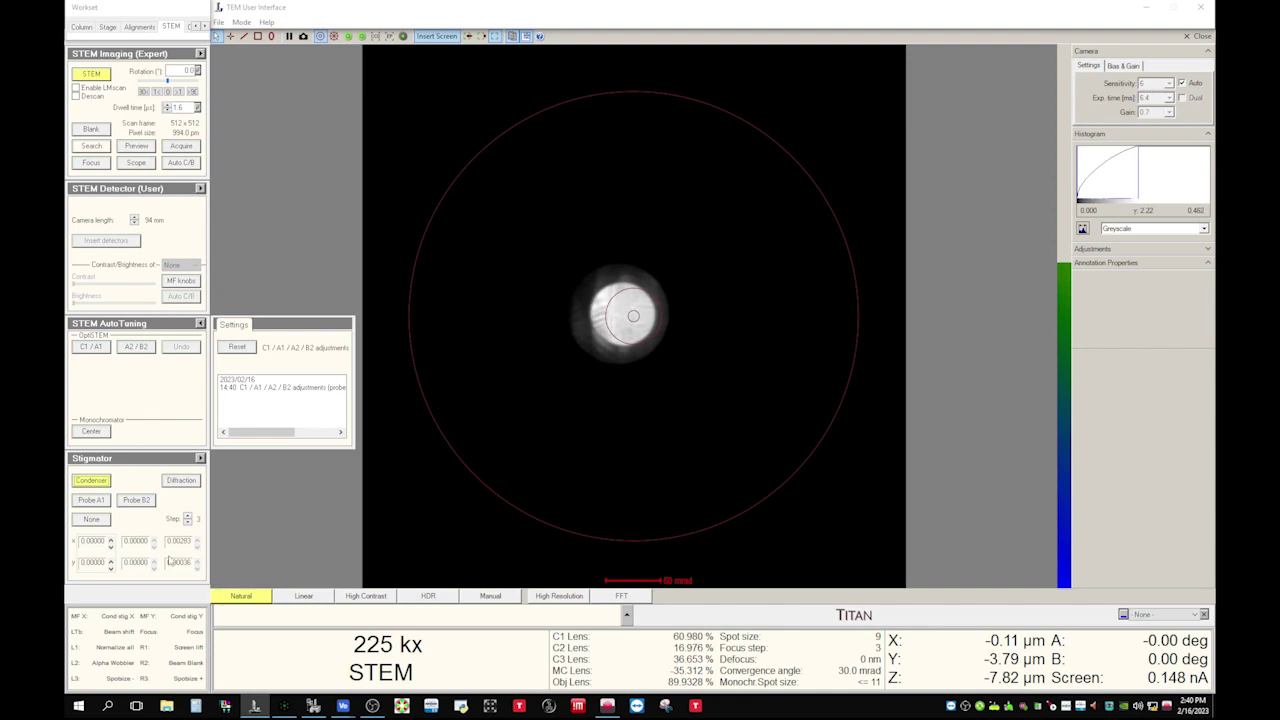
click(91, 502)
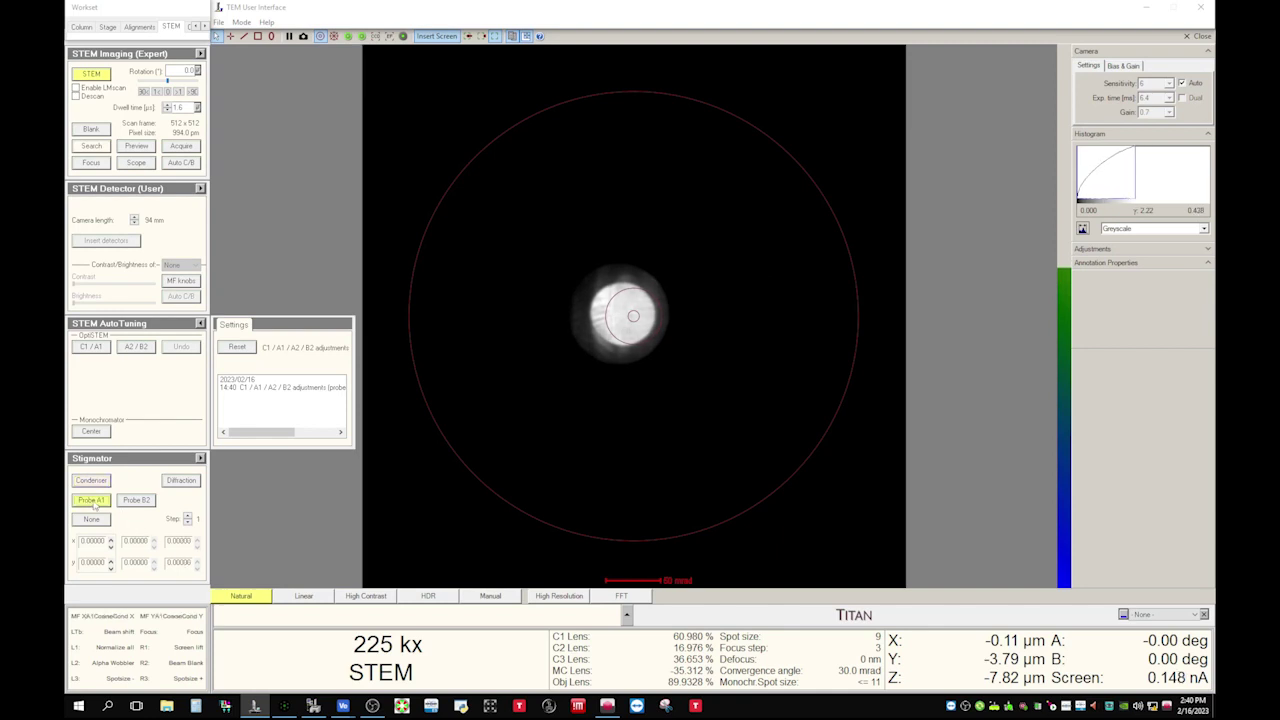
click(137, 500)
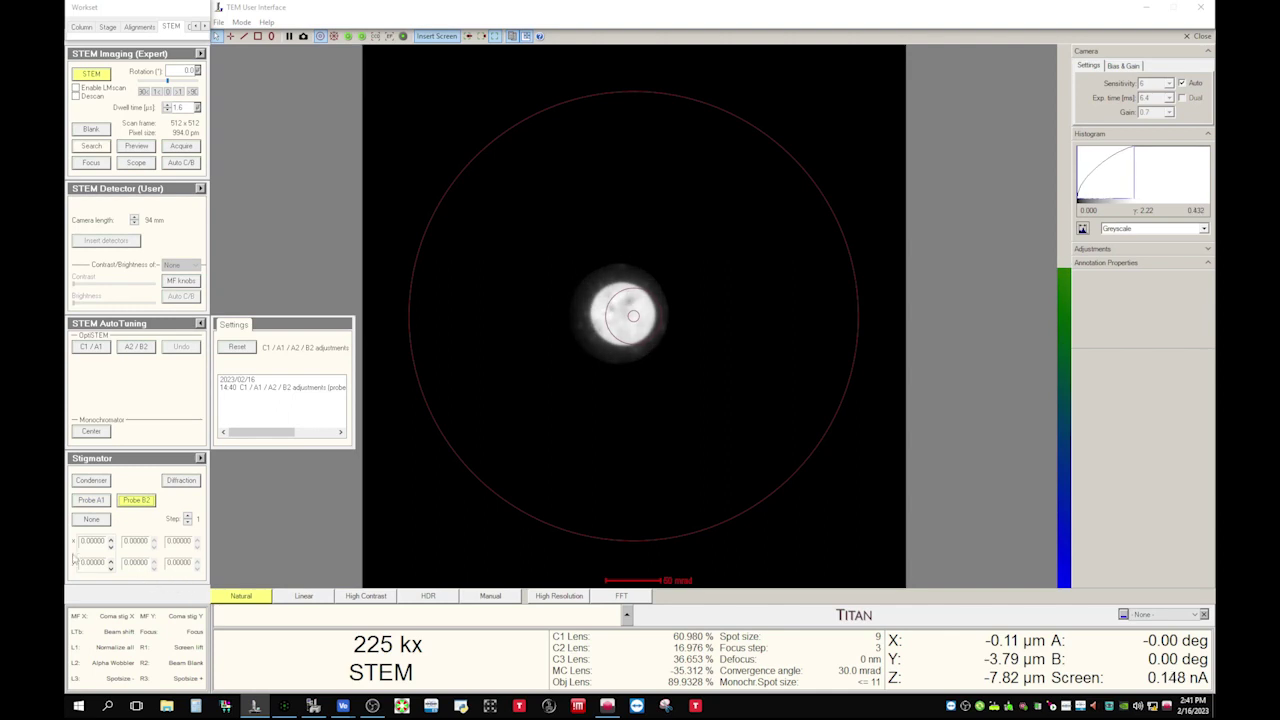
click(91, 519)
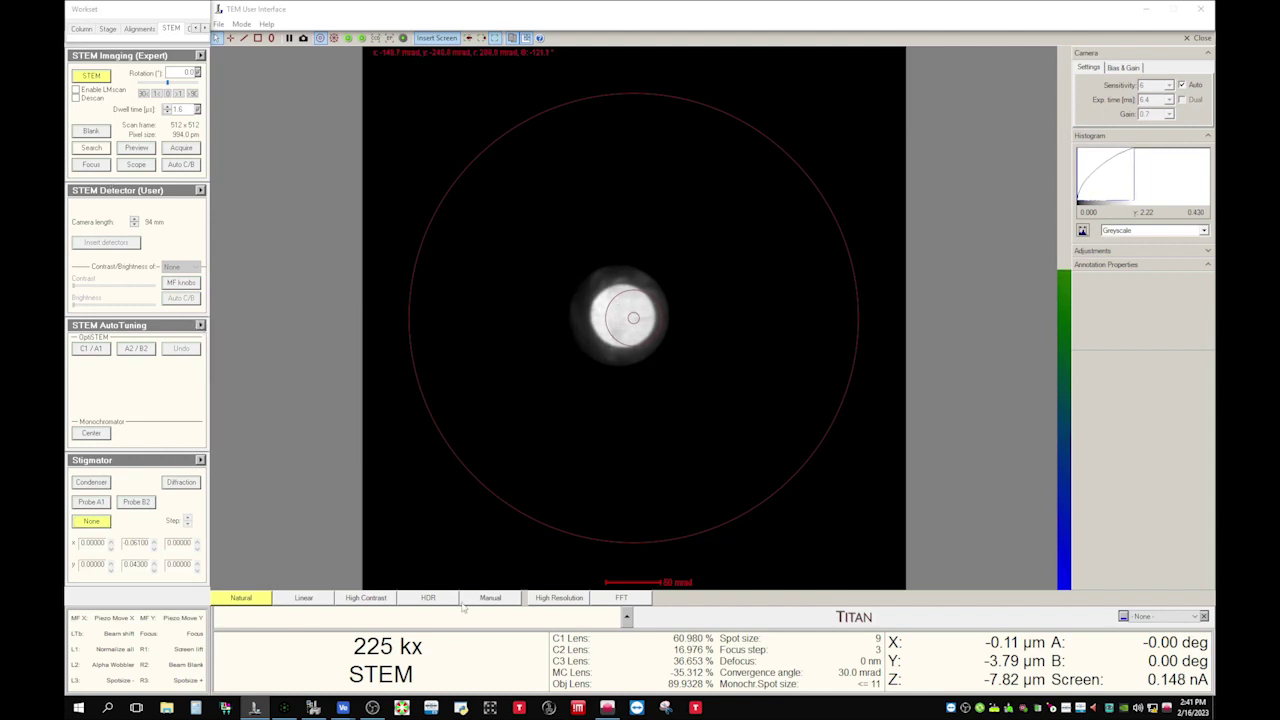
Open Auto S-CORR, connect it to the corrector software at host "corrector", and import the corrector data again
click(401, 708)
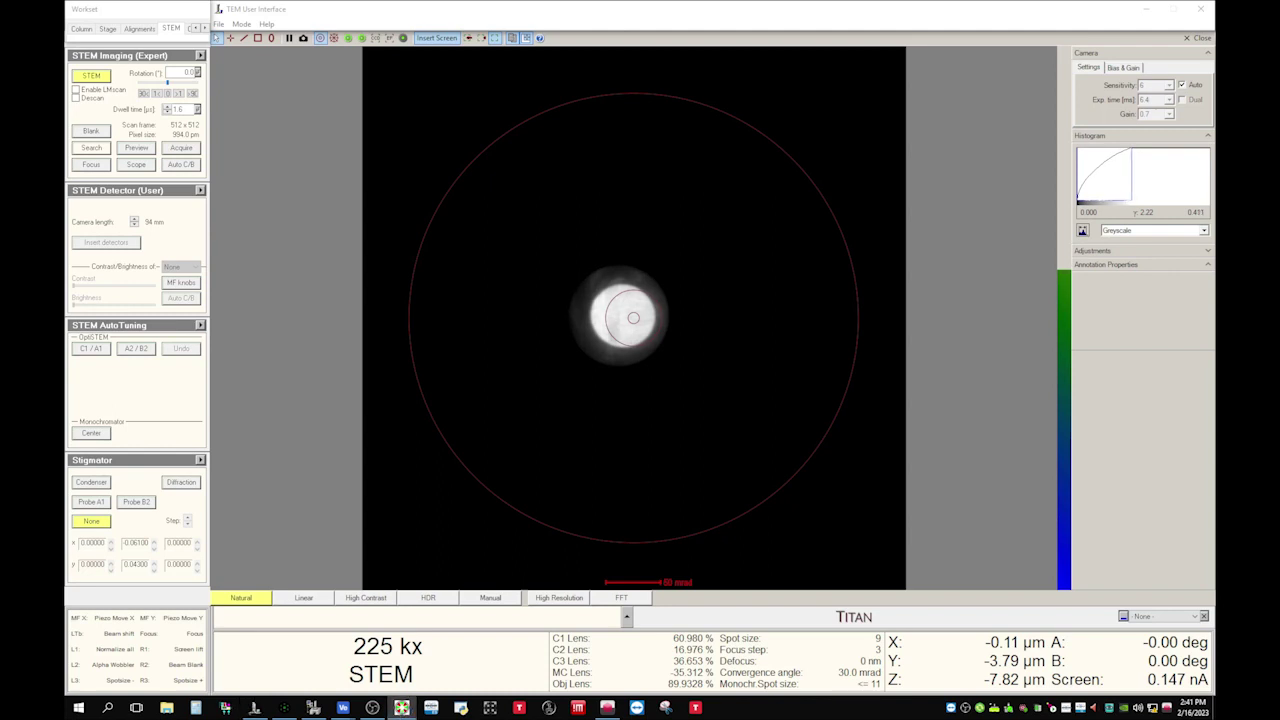
drag(863, 248, 852, 117)
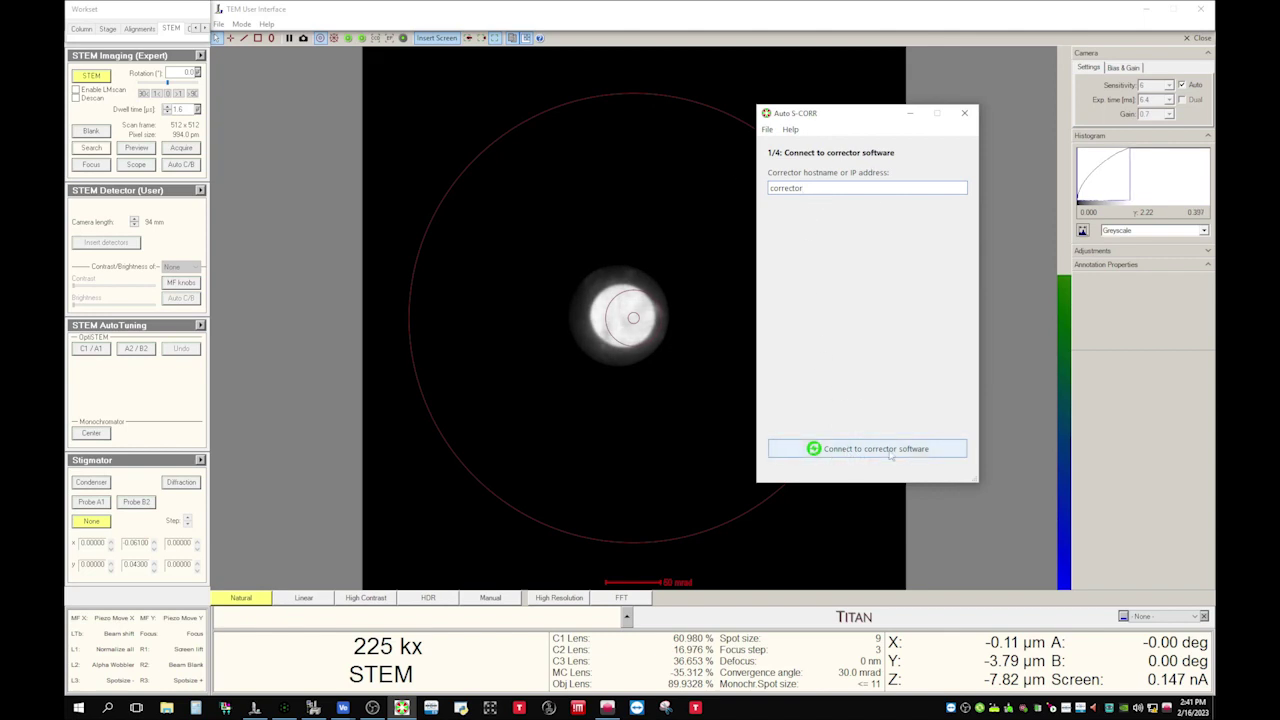
click(840, 450)
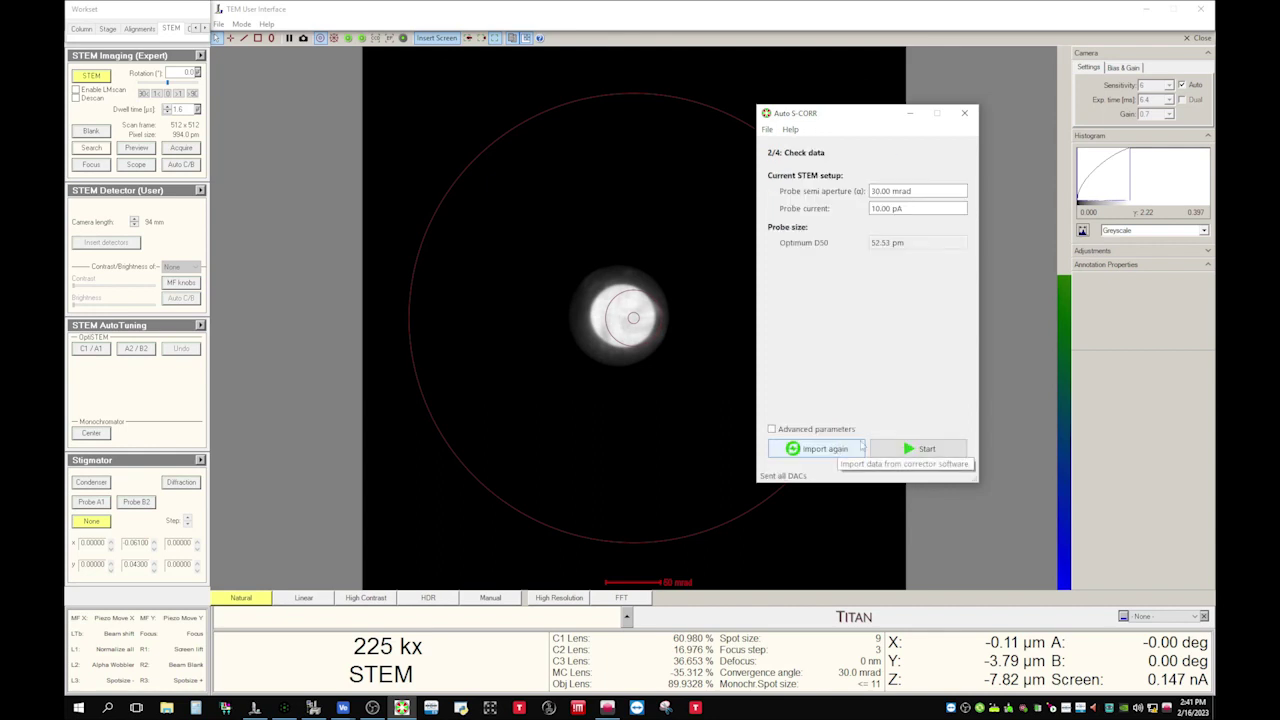
click(793, 451)
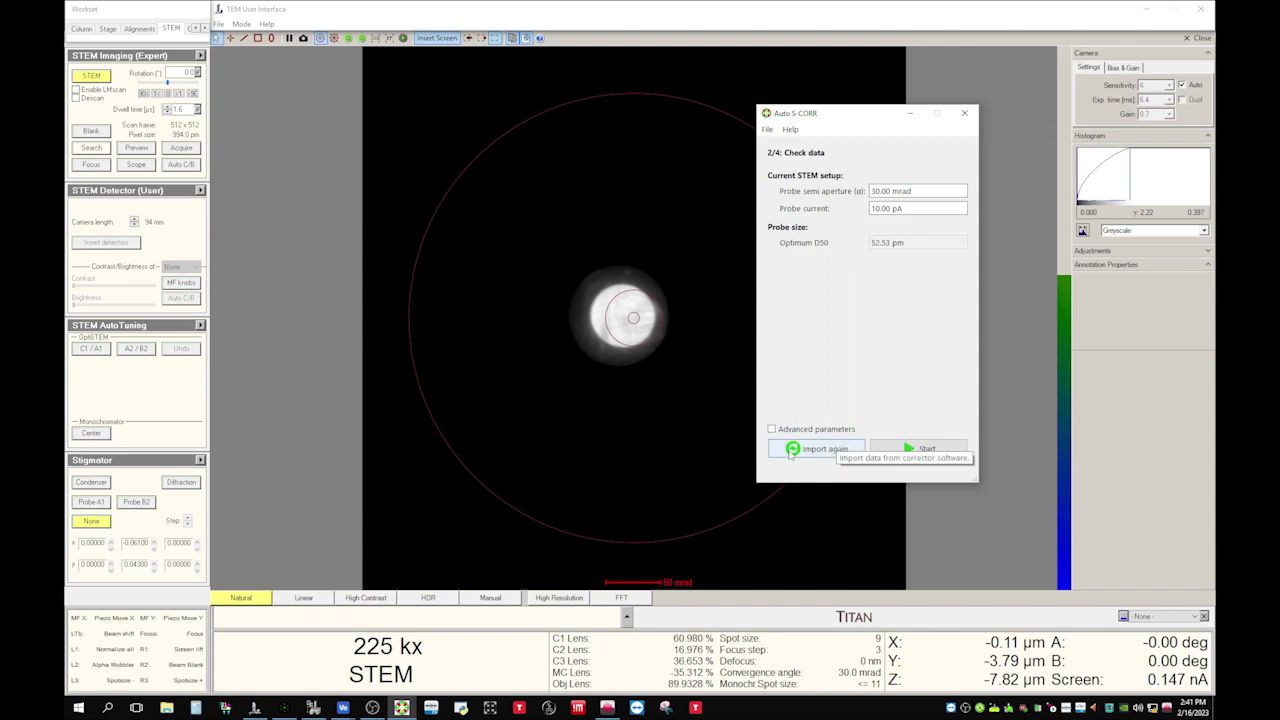
click(811, 452)
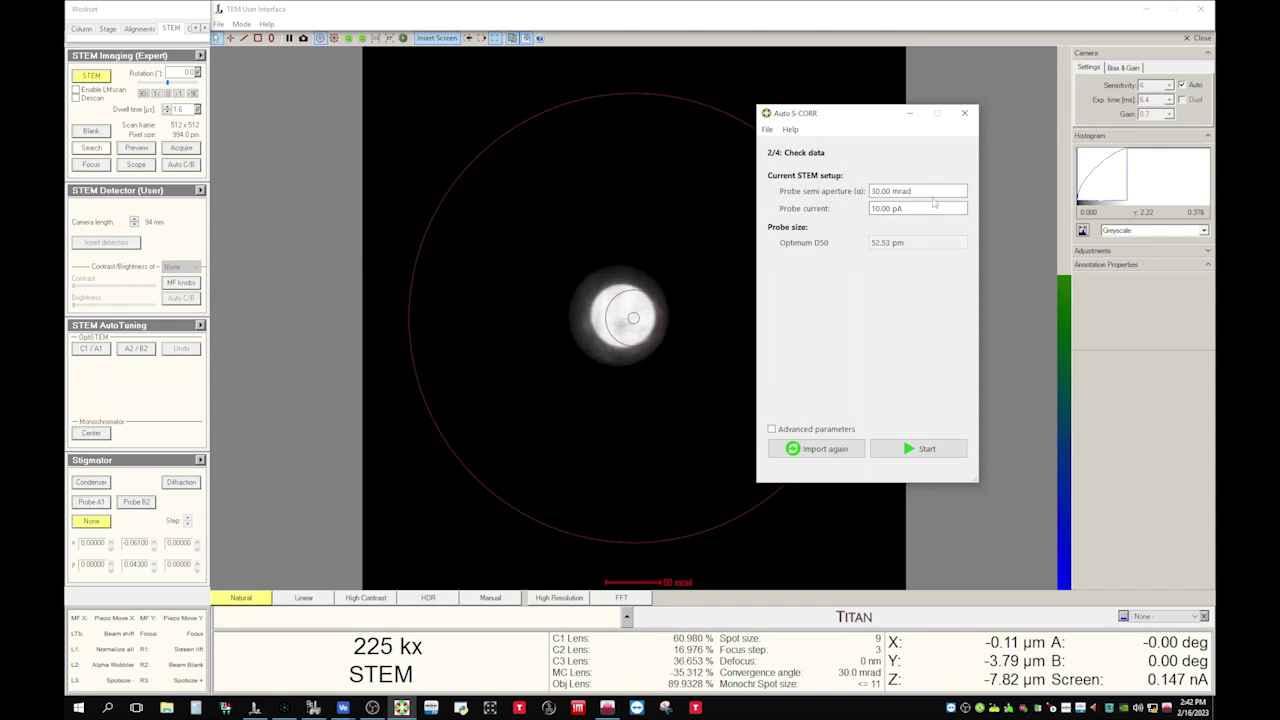
Minimize Auto S-CORR and adjust the HAADF detector's offset and gain in Velox
click(909, 113)
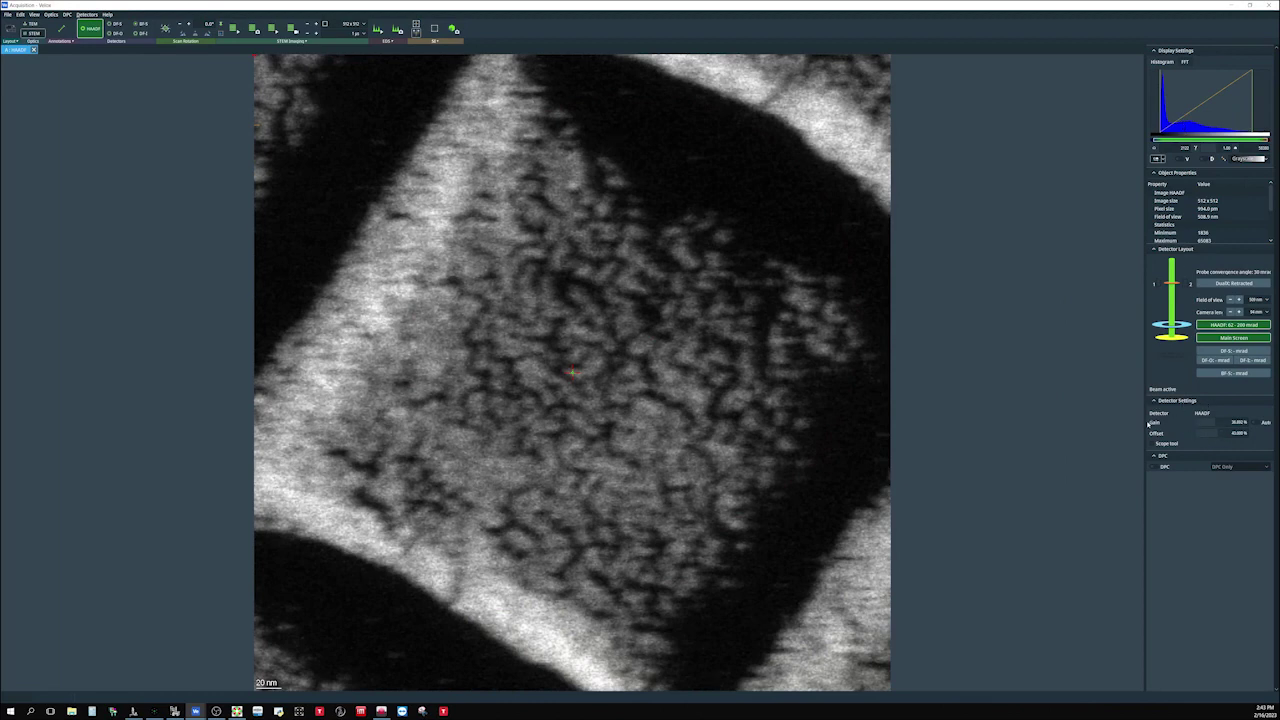
click(1218, 434)
click(1214, 422)
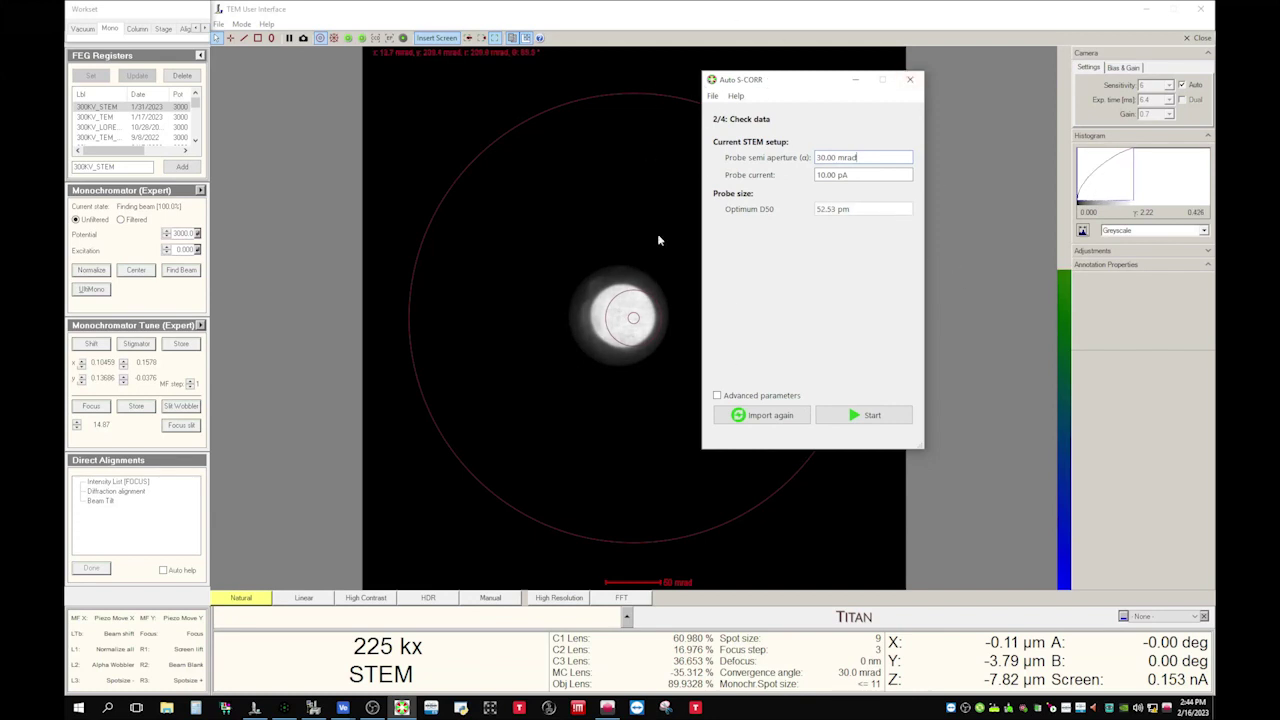
Run the Auto S-CORR correction with a 30.00 mrad probe semi aperture and a 10.00 pA probe current
click(866, 418)
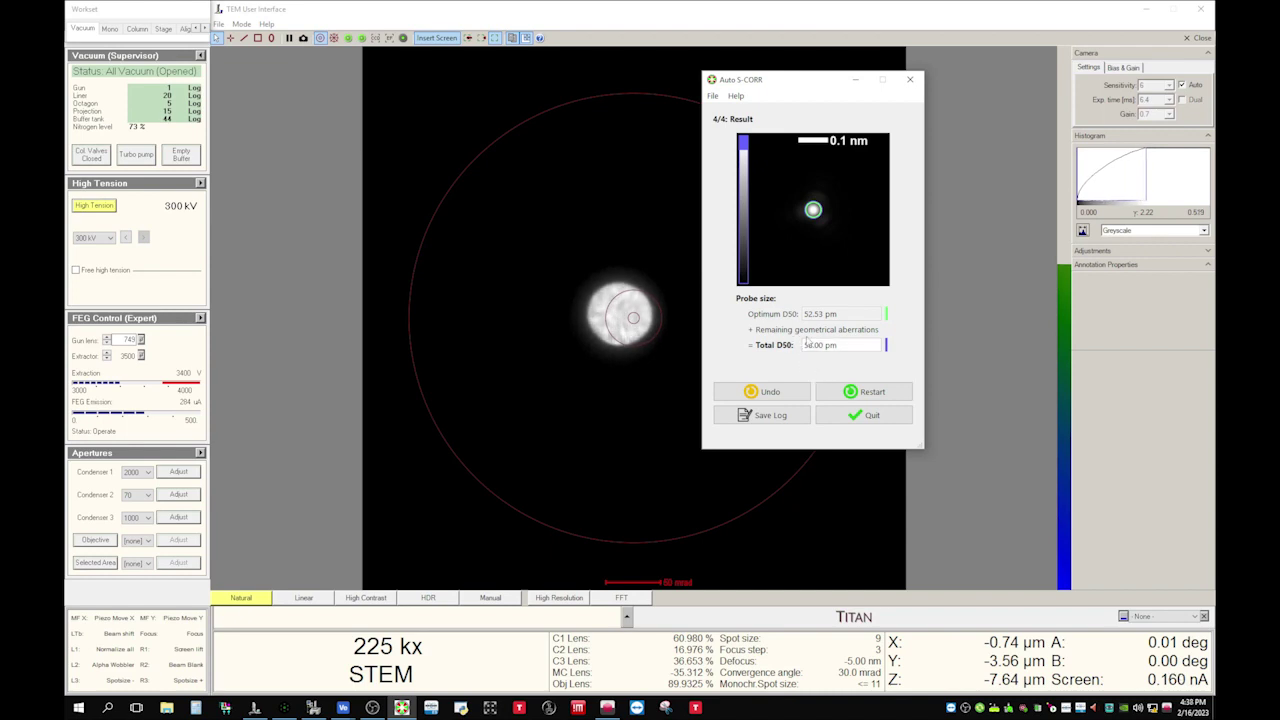
mouse_move(761, 351)
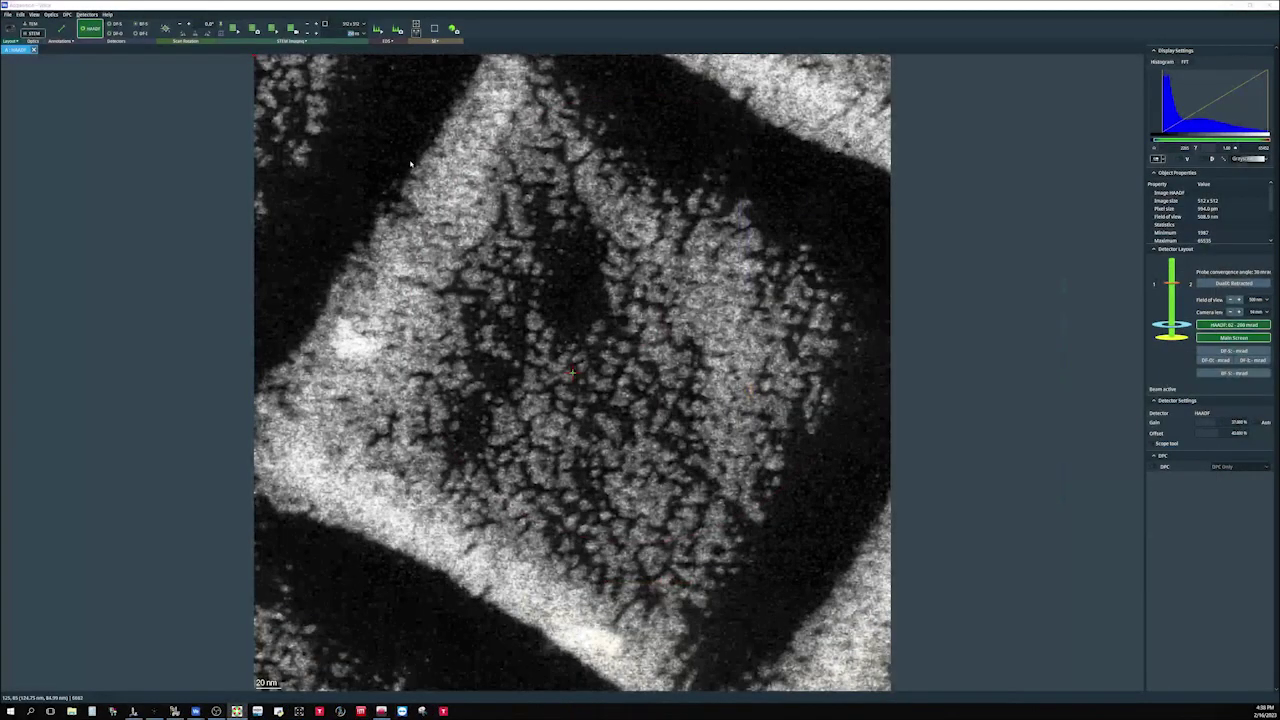
Start the live scan in Velox, lengthen the dwell time, and acquire a 1024 x 1024 HAADF image of the gold particles
click(233, 28)
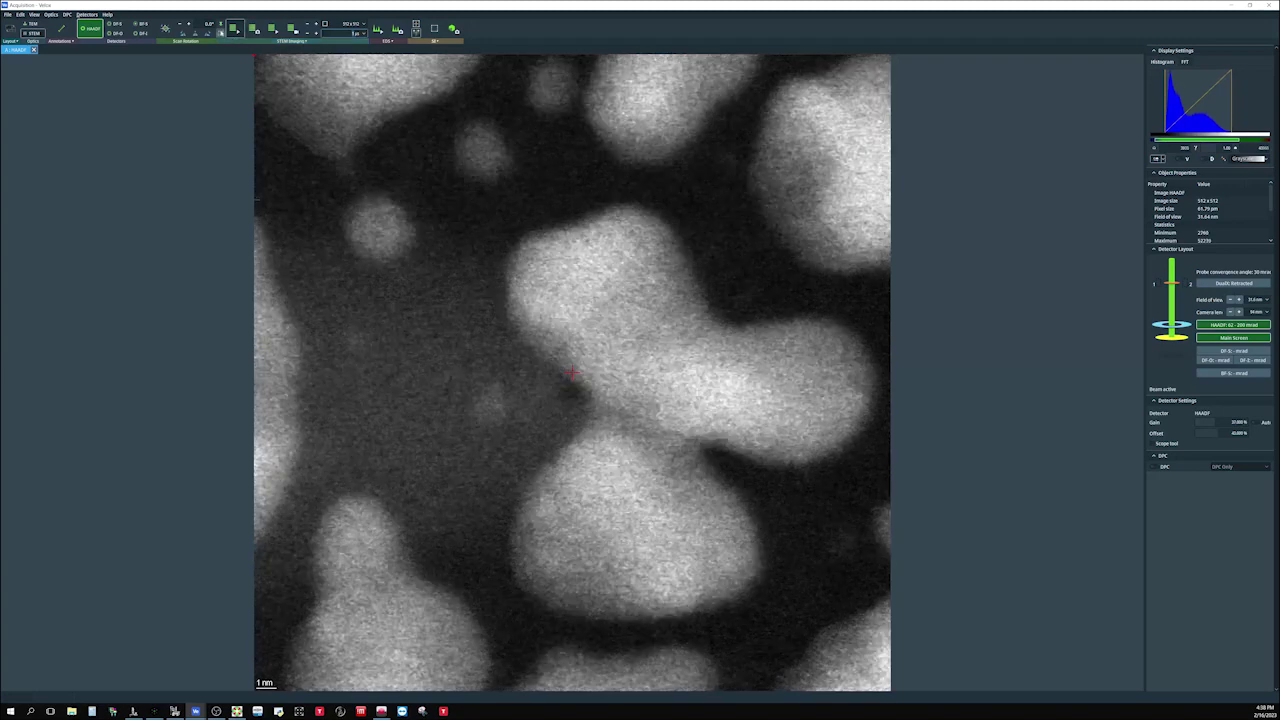
click(356, 33)
click(343, 121)
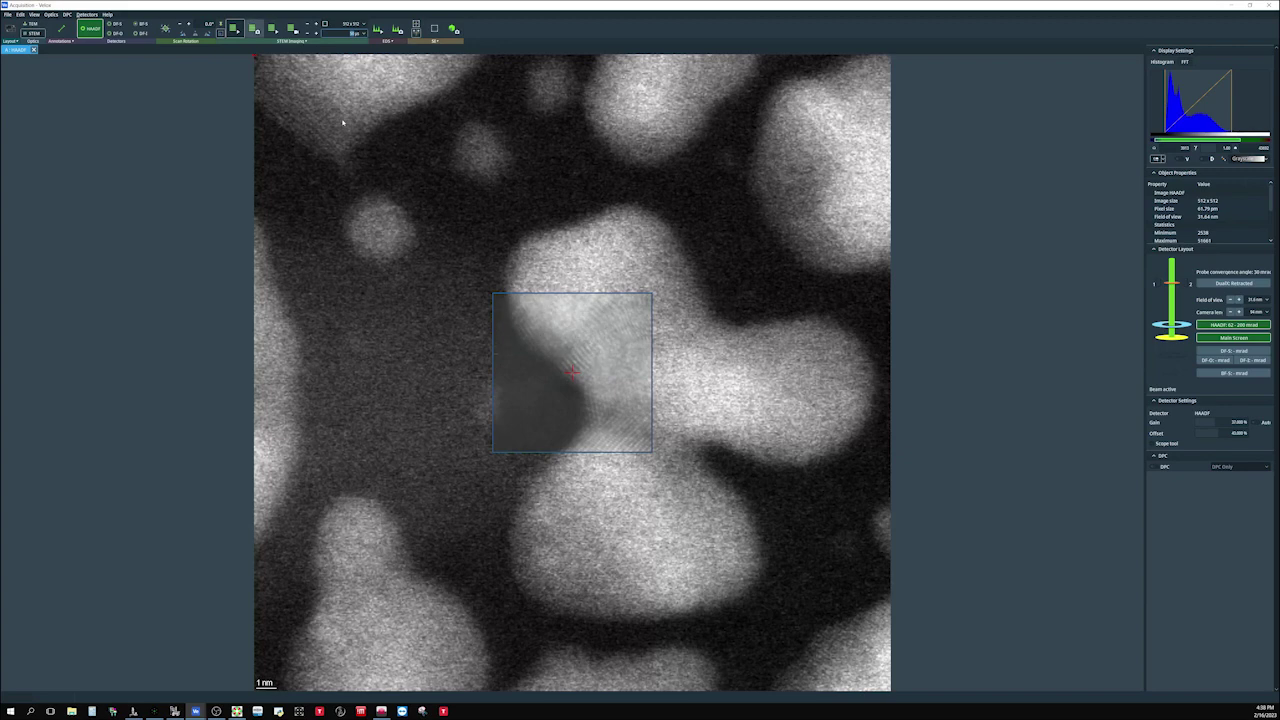
key(F5)
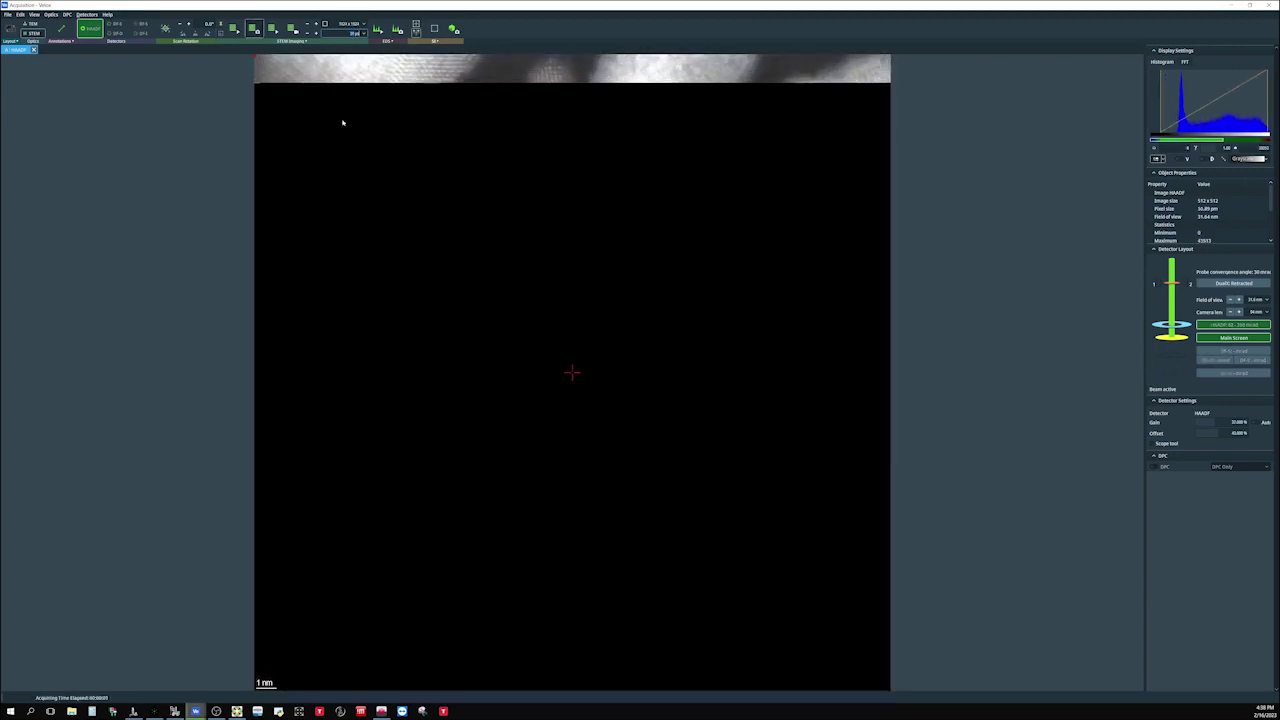